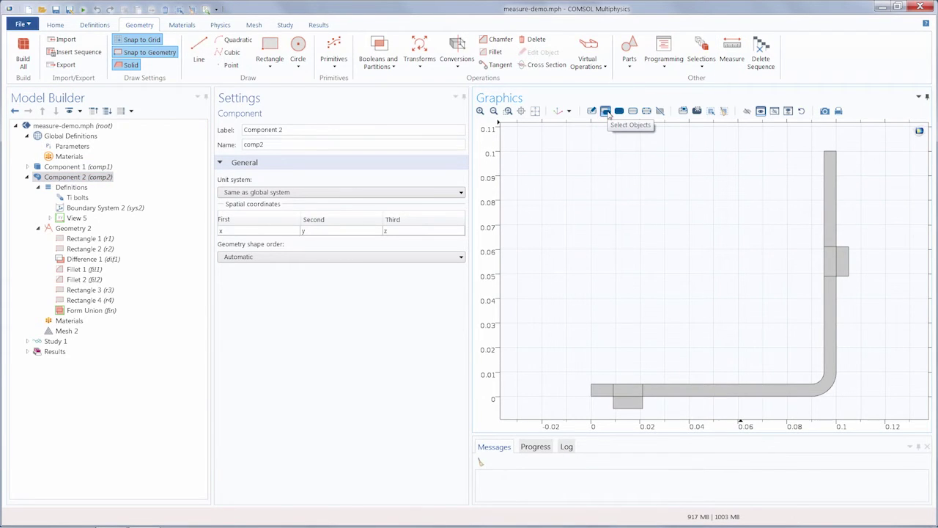
Step: Select the entire 2D bracket object of Component 2 and measure it
left_click(830, 182)
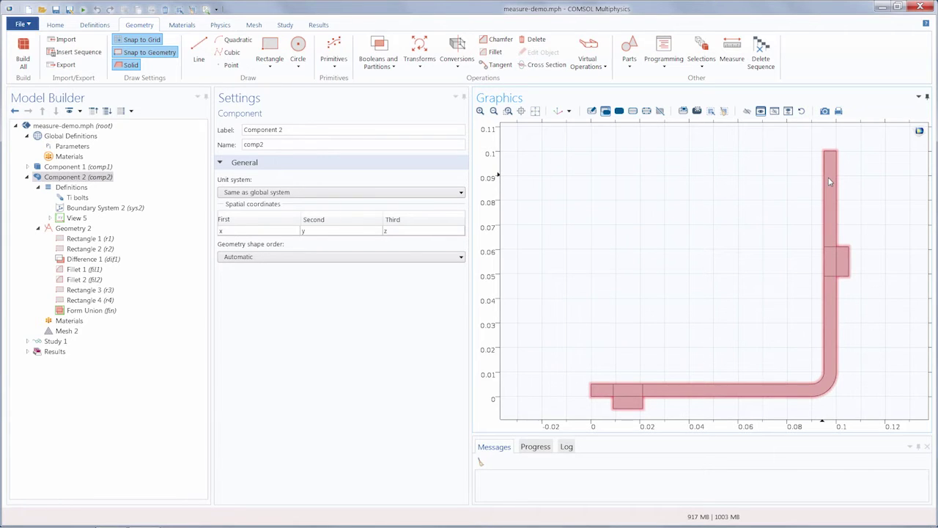
left_click(830, 182)
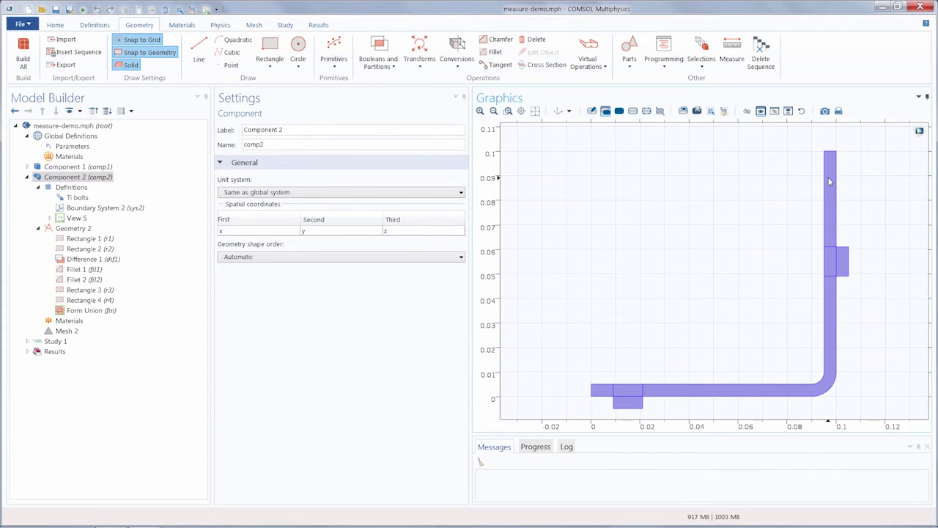
left_click(732, 52)
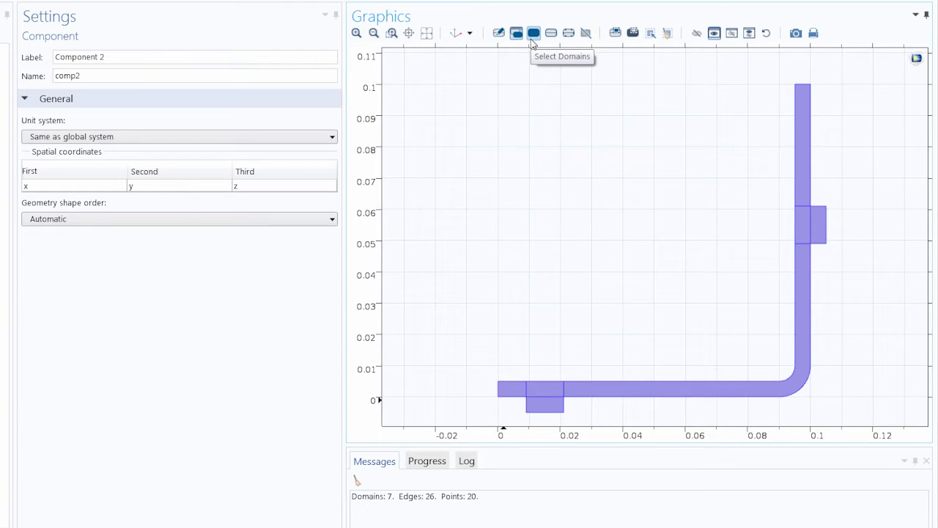
Step: Measure only the bracket domain directly above the lower bolt protrusion, using domain selection
left_click(533, 43)
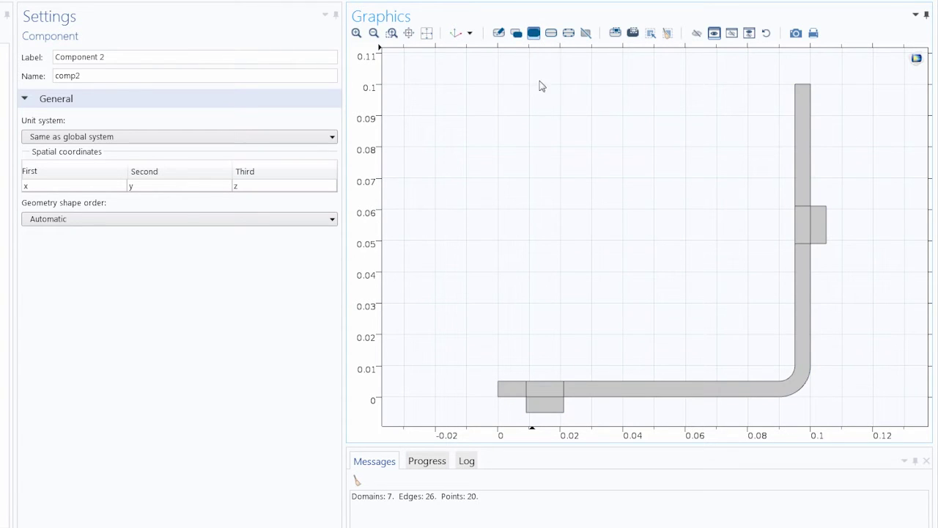
left_click(544, 384)
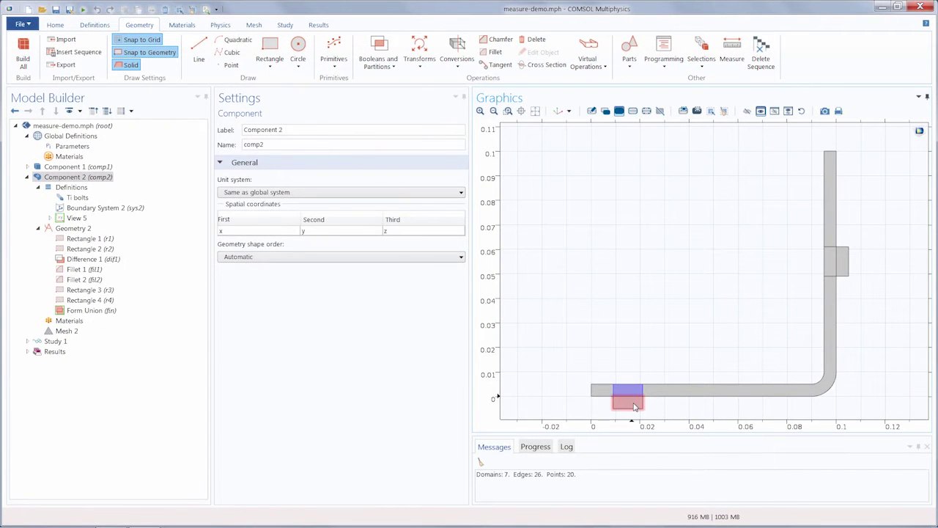
left_click(732, 66)
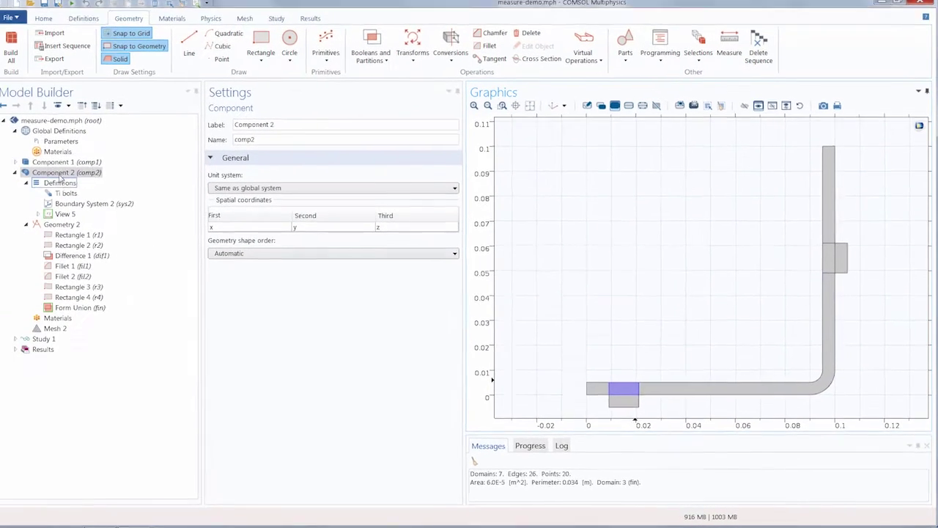
Step: Open the Measure tool for Geometry 1 of Component 1 and set the type of geometry to Finalized geometry
left_click(60, 162)
left_click(16, 162)
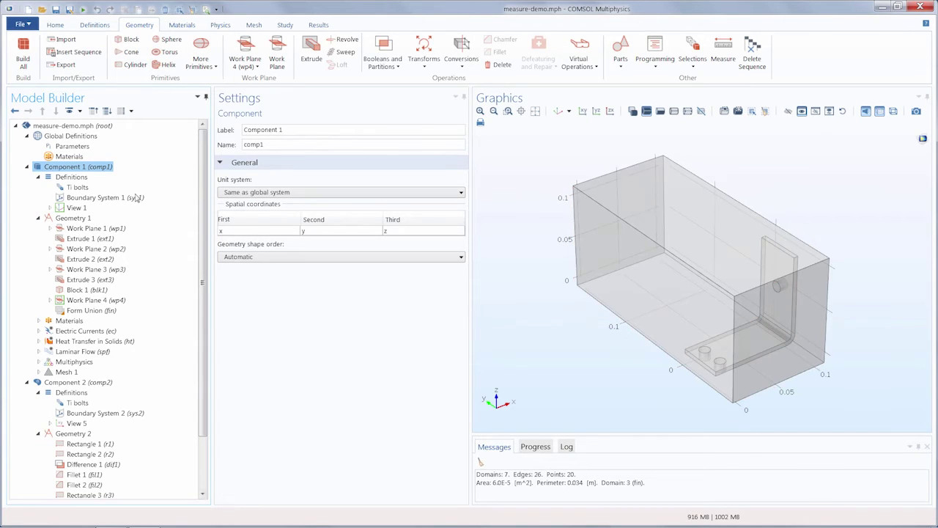
left_click(79, 218)
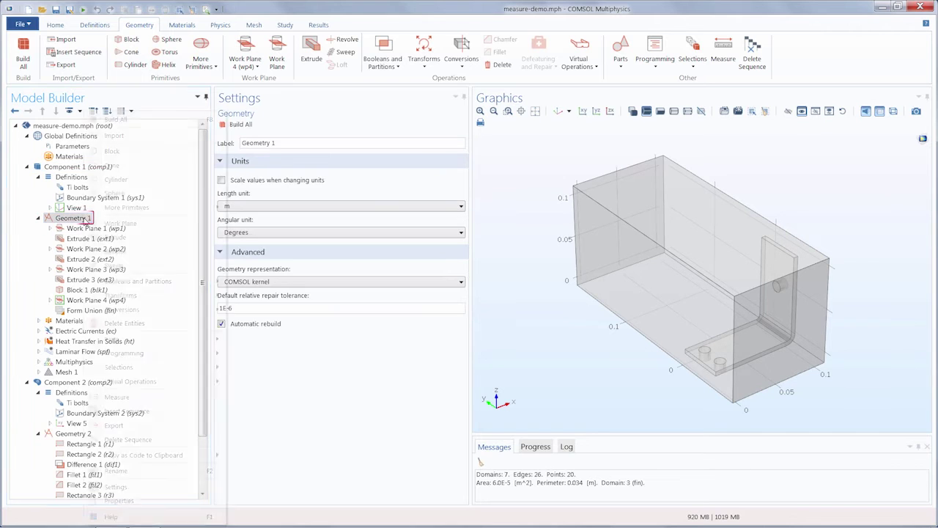
right_click(85, 219)
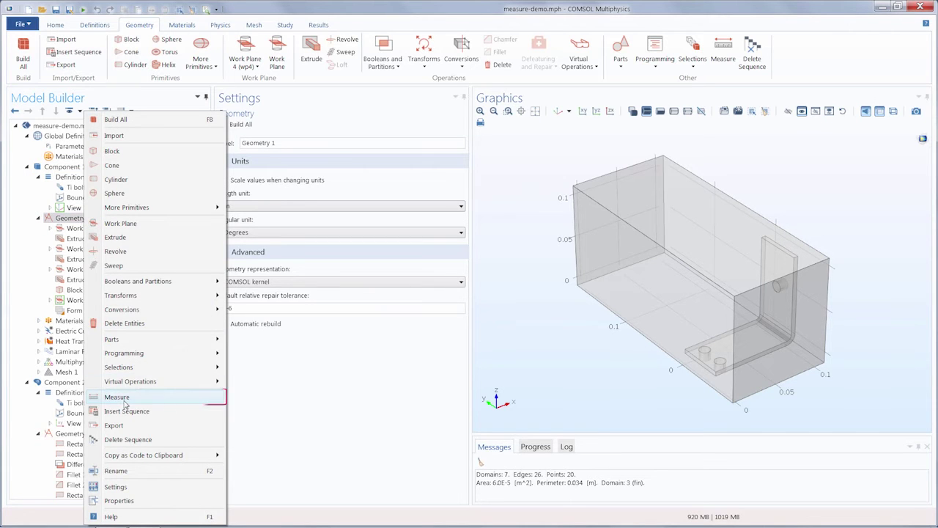
left_click(122, 398)
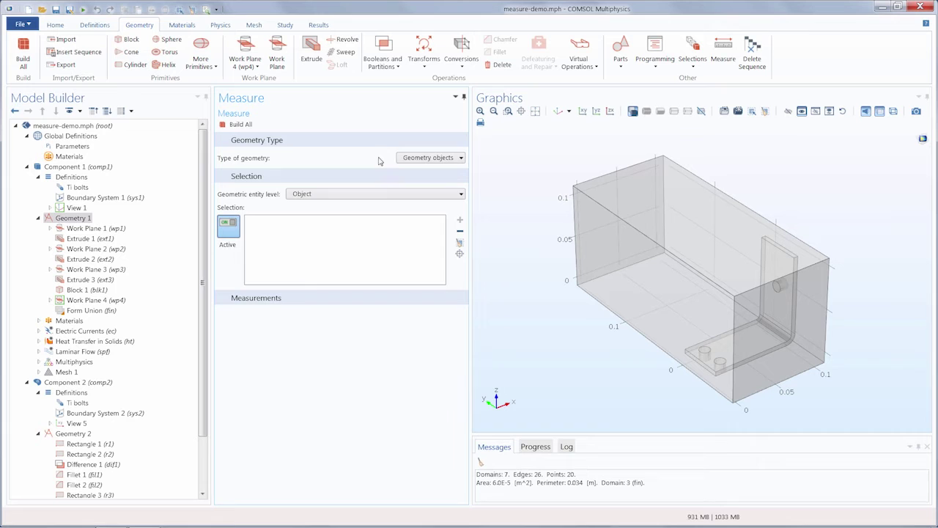
left_click(446, 159)
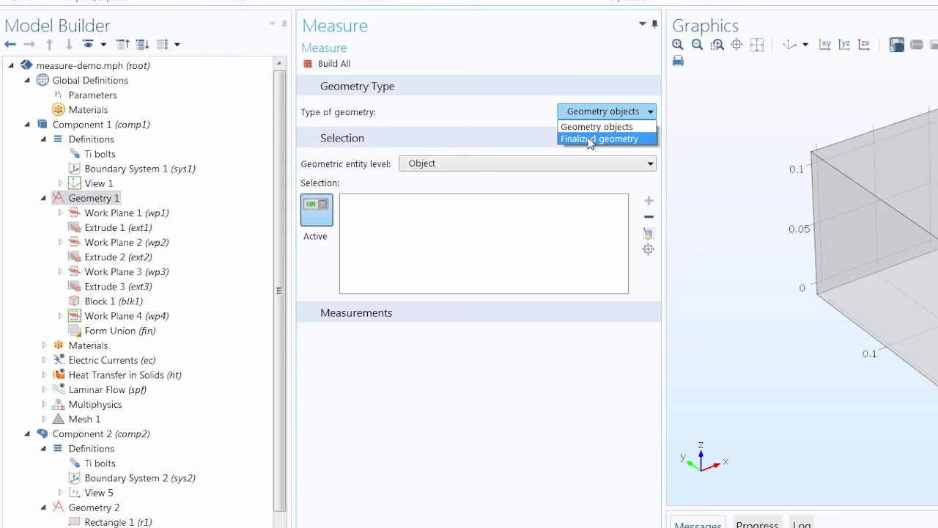
left_click(591, 139)
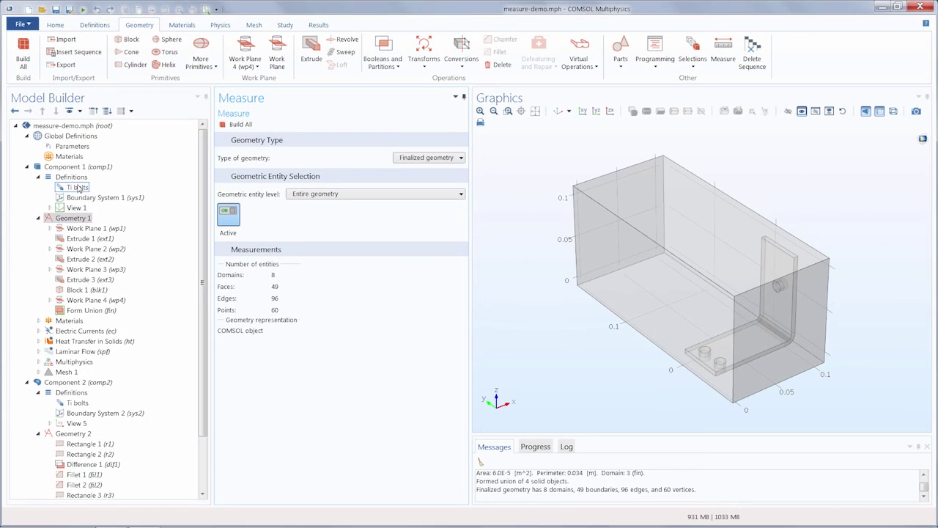
Step: Measure the volume and surface area of the Ti bolts selection at the Domain entity level
left_click(303, 193)
left_click(318, 211)
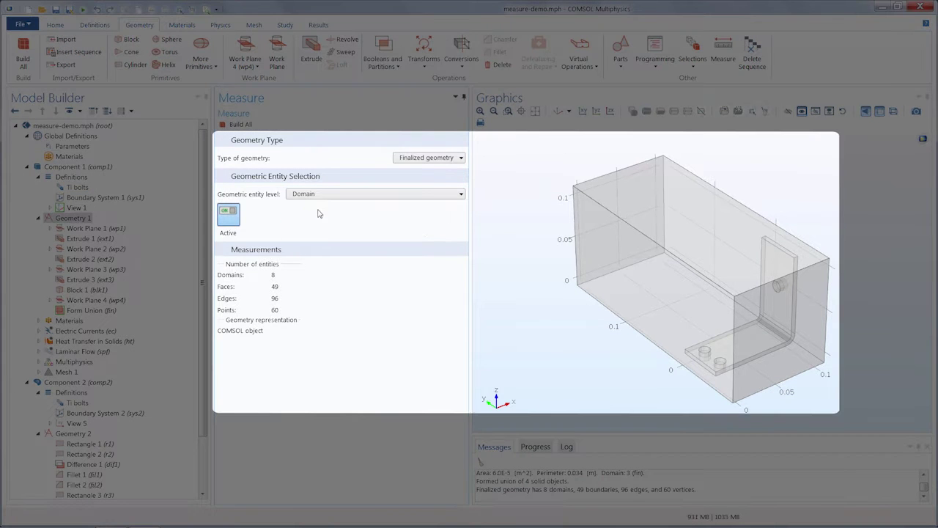
left_click(326, 210)
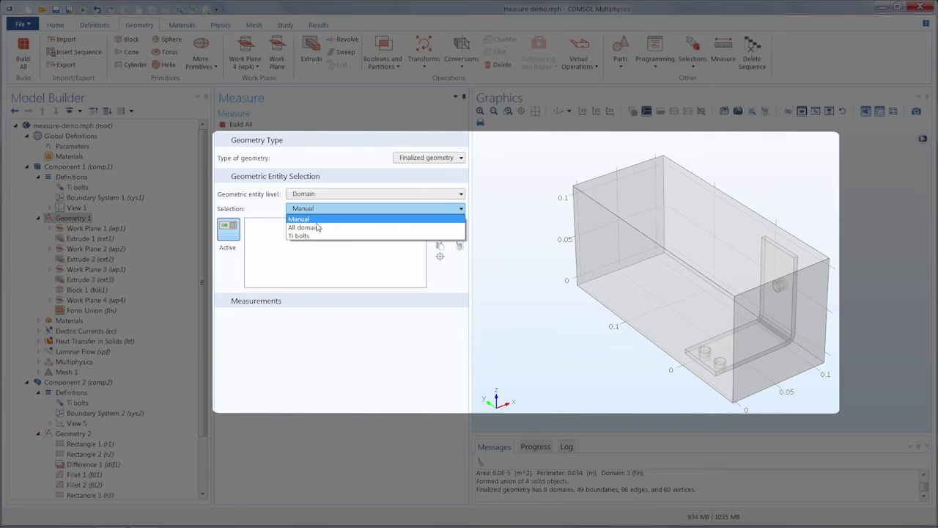
left_click(313, 236)
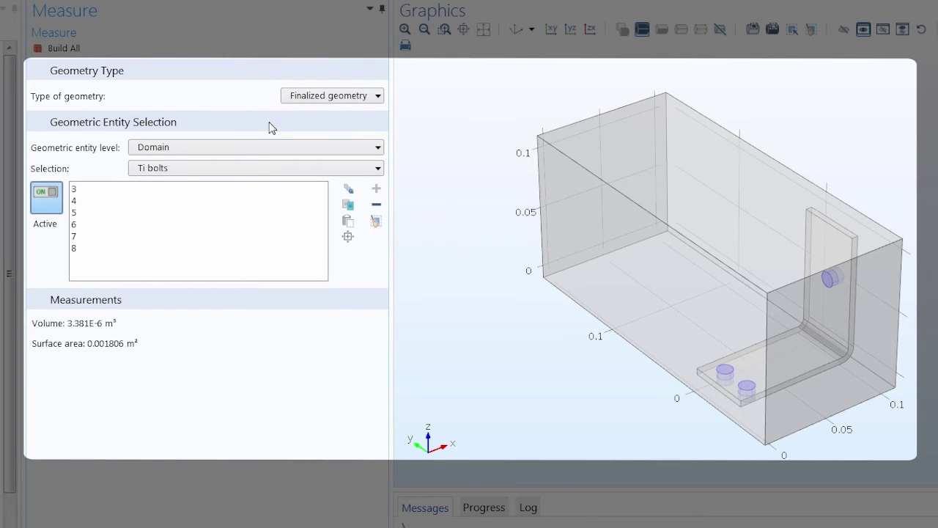
Step: Switch the entity level to Boundary and measure the area of the block's end face nearest the bracket
left_click(237, 147)
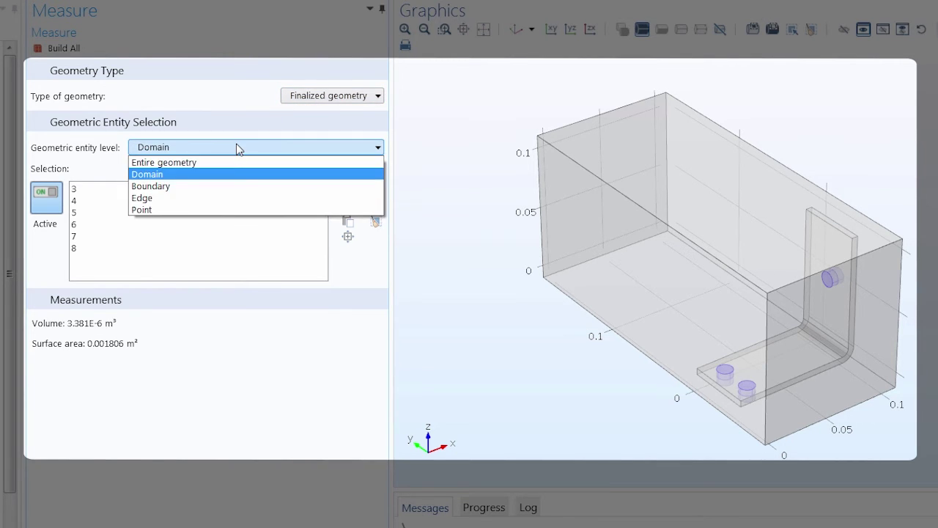
left_click(229, 186)
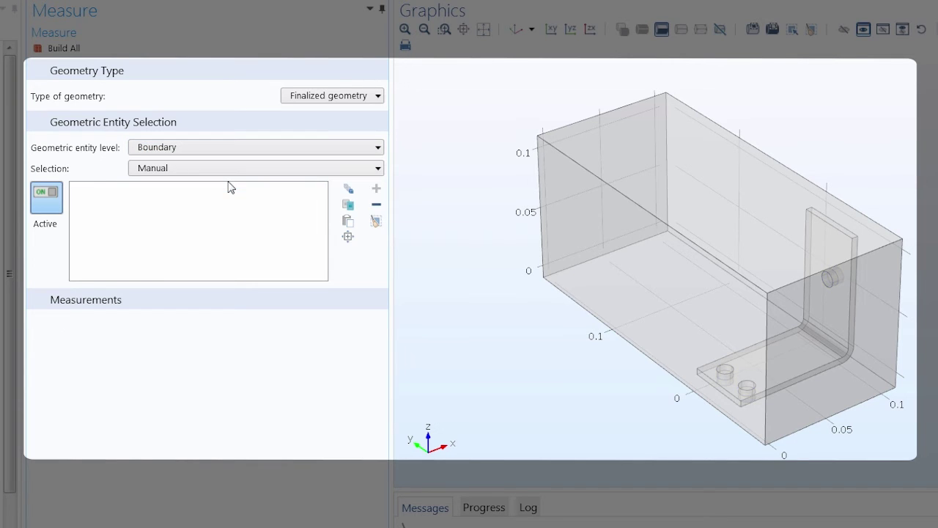
left_click(823, 332)
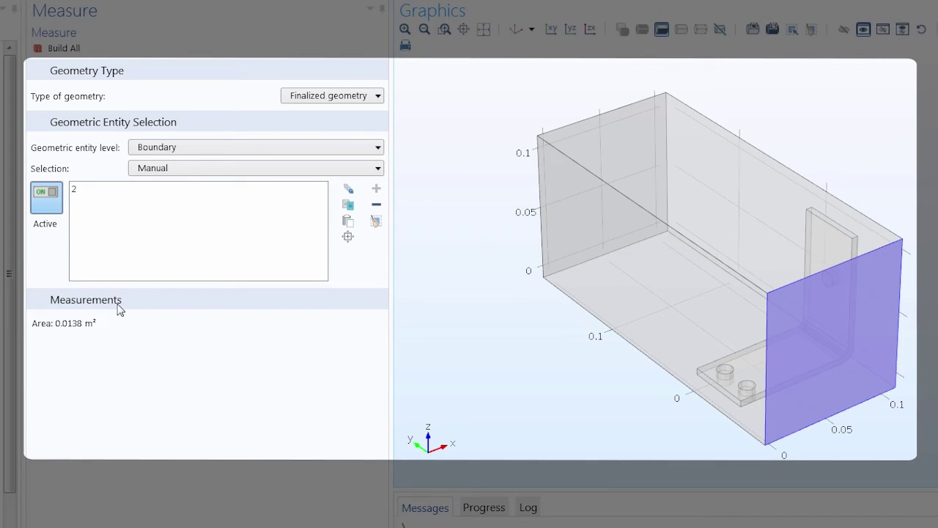
Step: Add the block's long side and top faces to measure the combined area, and remove both from the selection again
left_click(629, 268)
left_click(688, 219)
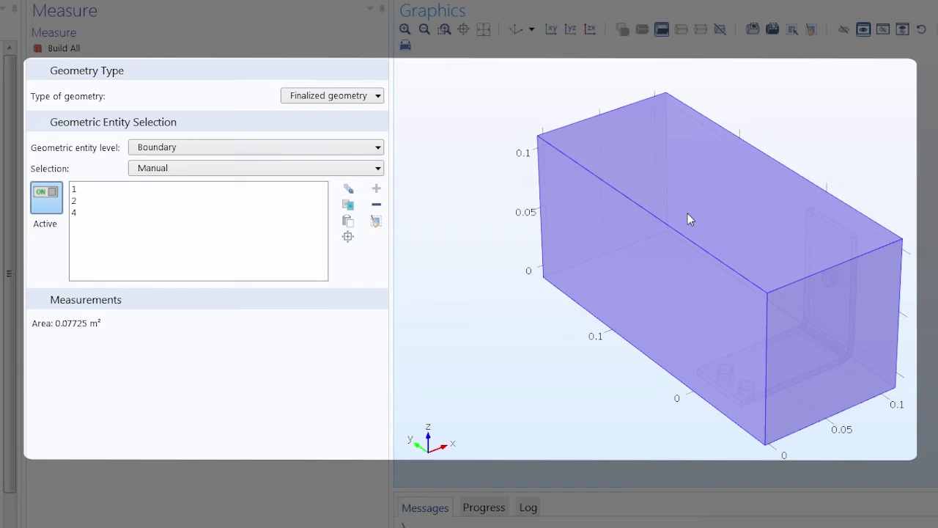
left_click(688, 213)
left_click(668, 253)
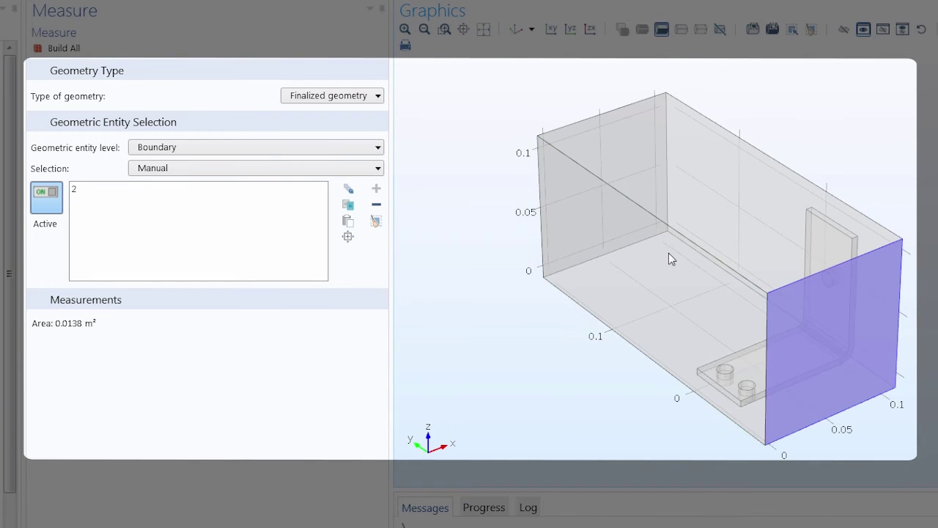
Step: Measure the total length of the four edges around the block's end face near the bracket, at the Edge entity level
scroll(729, 271, "up", 5)
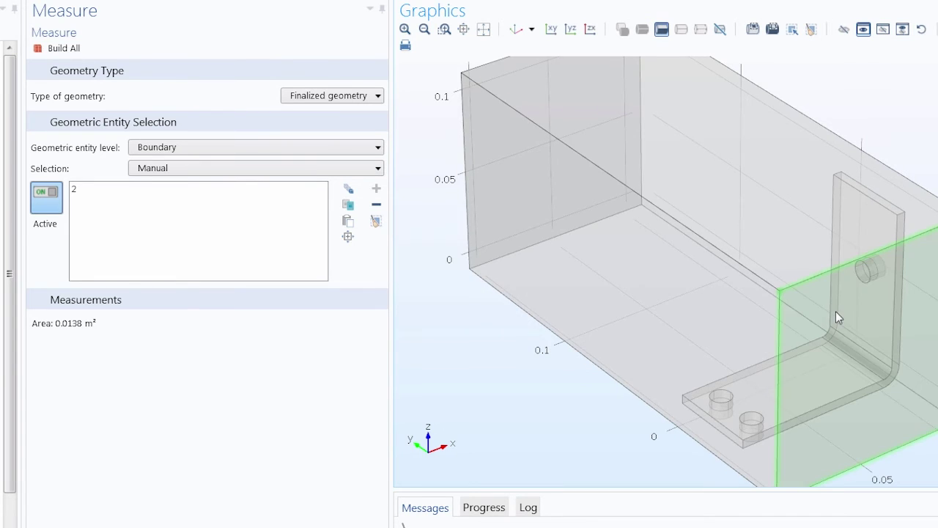
right_click_drag(836, 311, 812, 223)
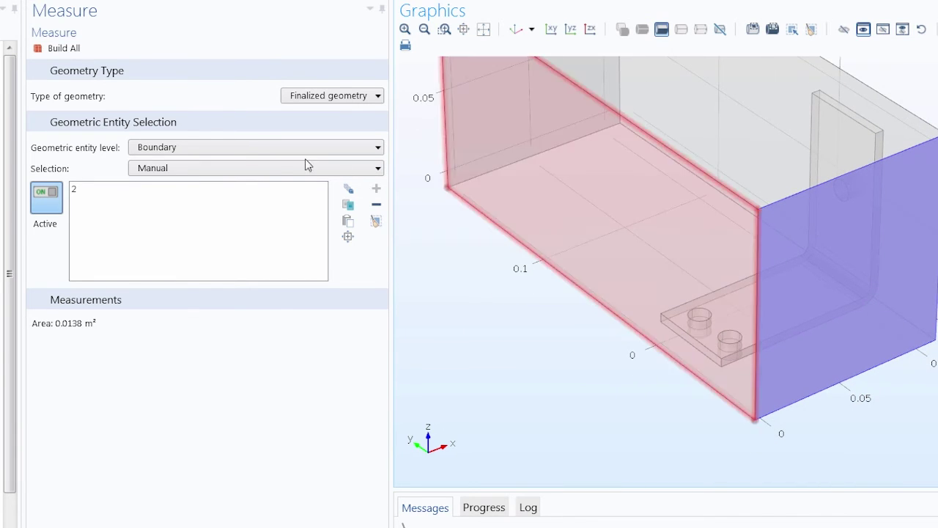
left_click(233, 147)
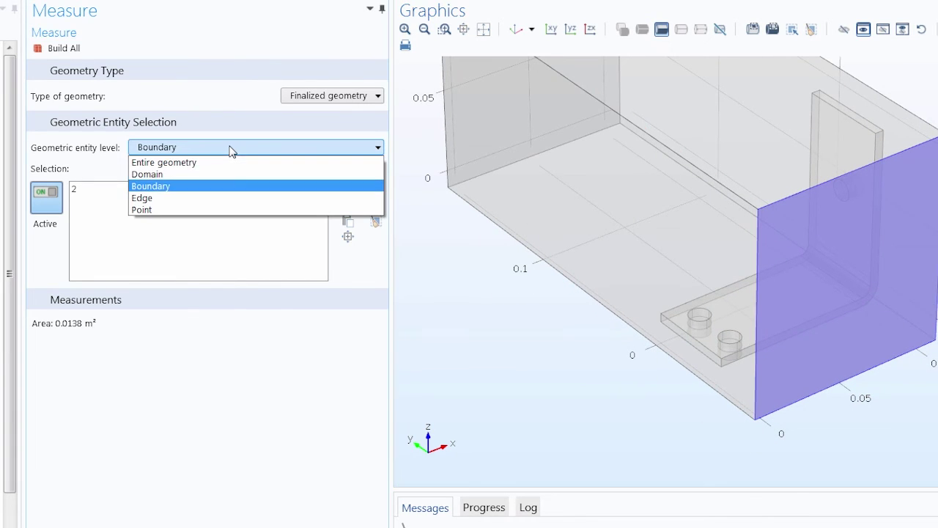
left_click(241, 198)
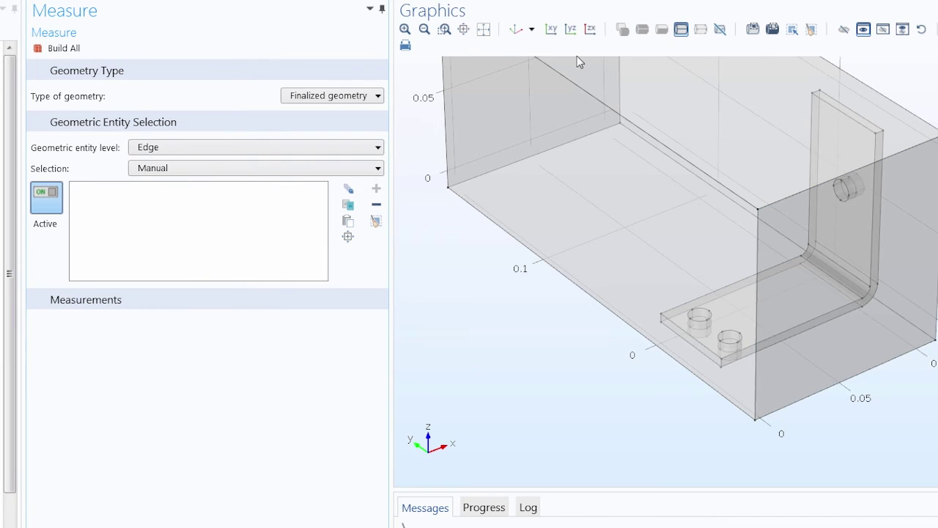
left_click(570, 28)
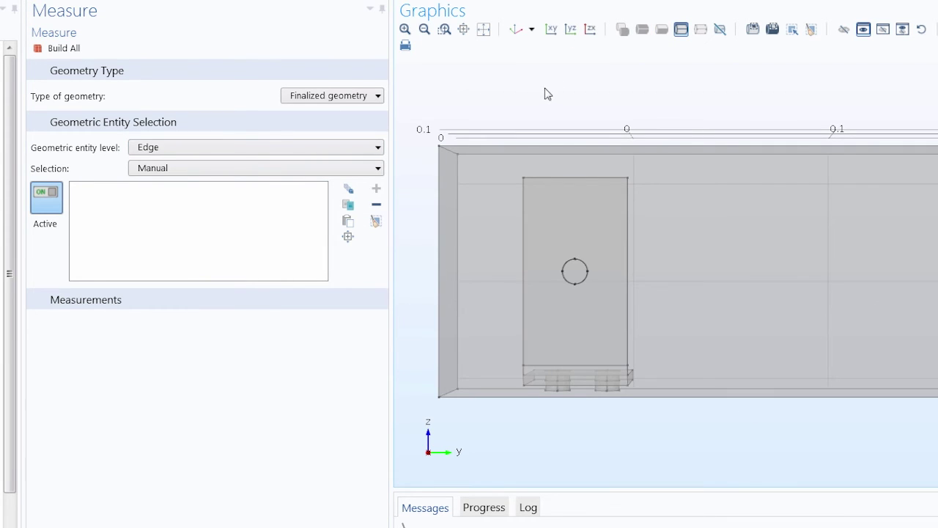
left_click(753, 29)
left_click_drag(477, 130, 417, 413)
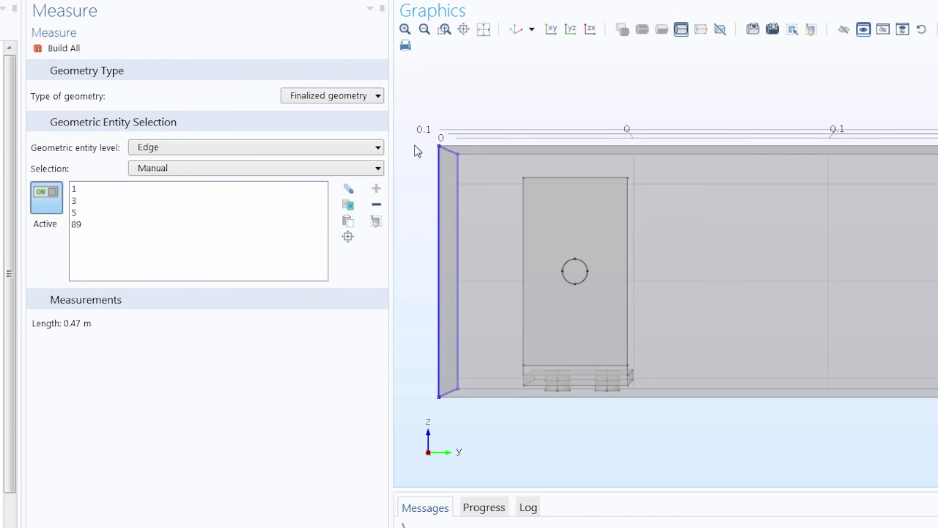
left_click(516, 30)
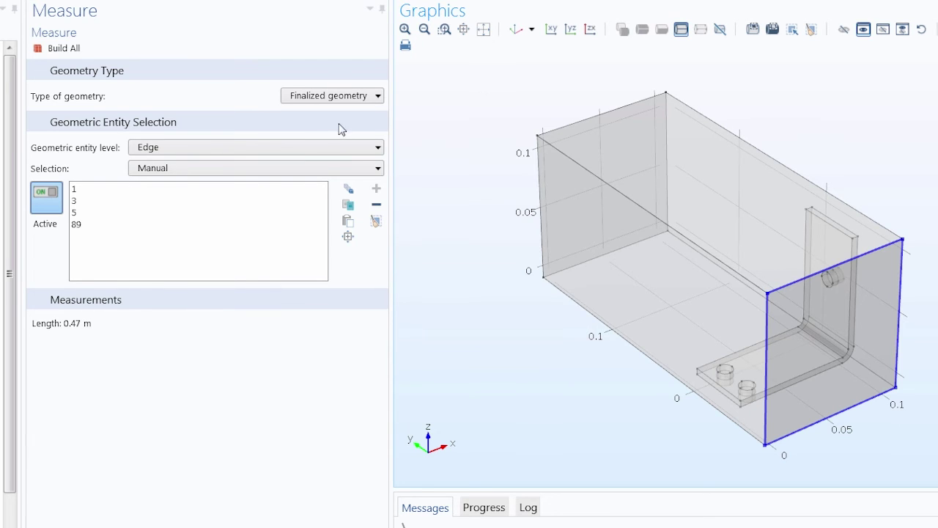
Step: Switch the entity level to Point and measure the coordinates of the upper front corner of the block's near end face
left_click(303, 145)
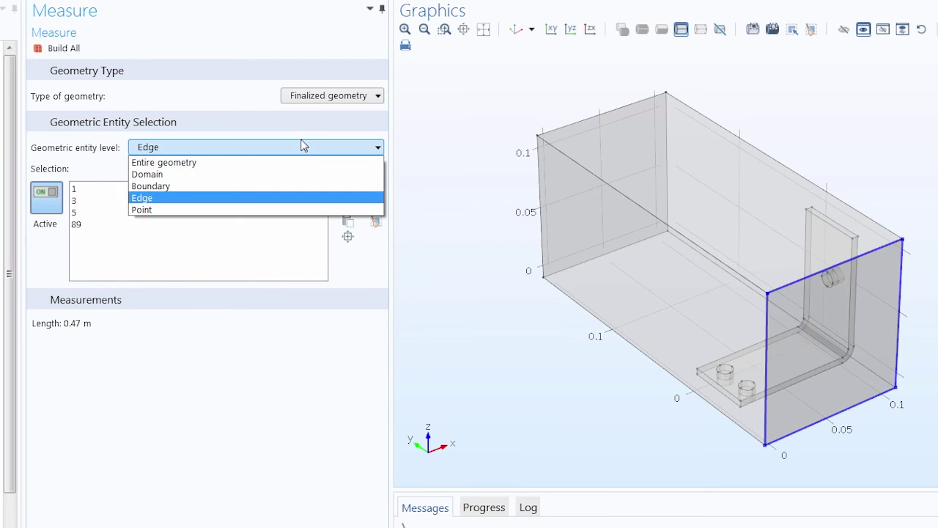
left_click(294, 209)
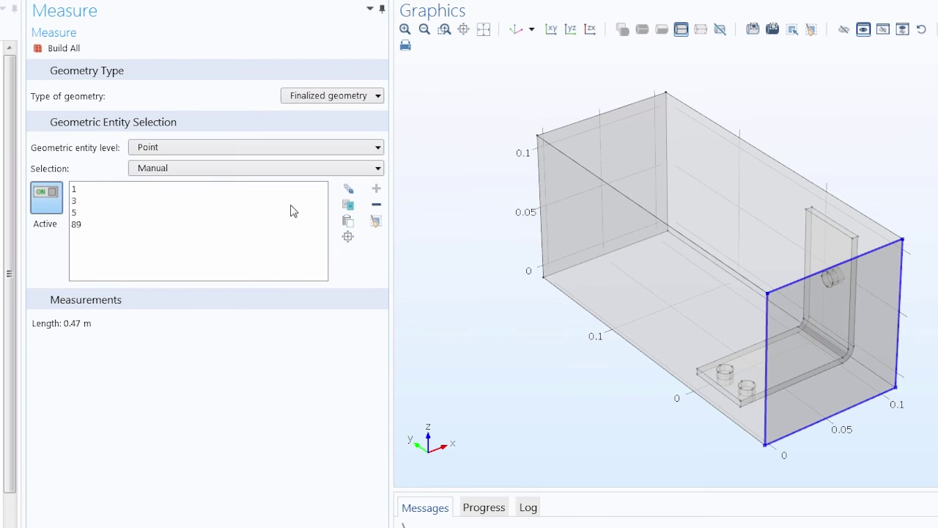
left_click(753, 29)
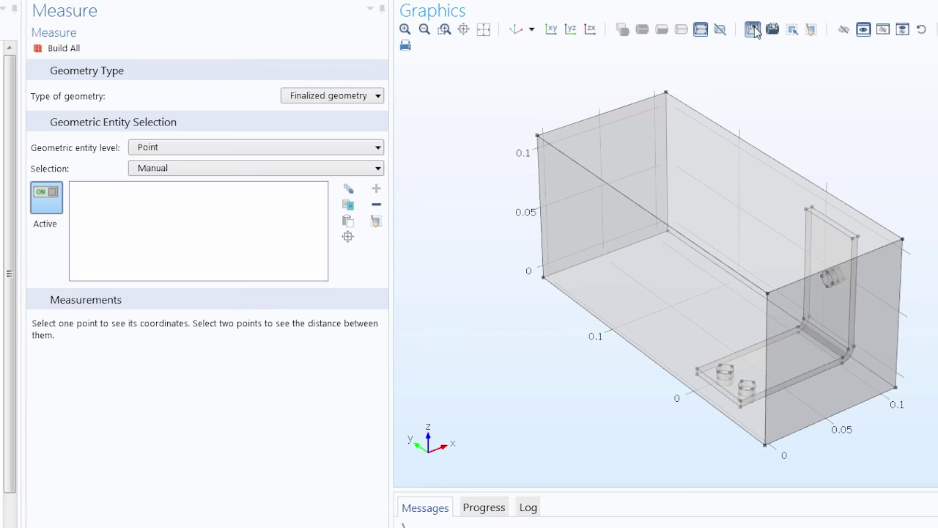
left_click(784, 310)
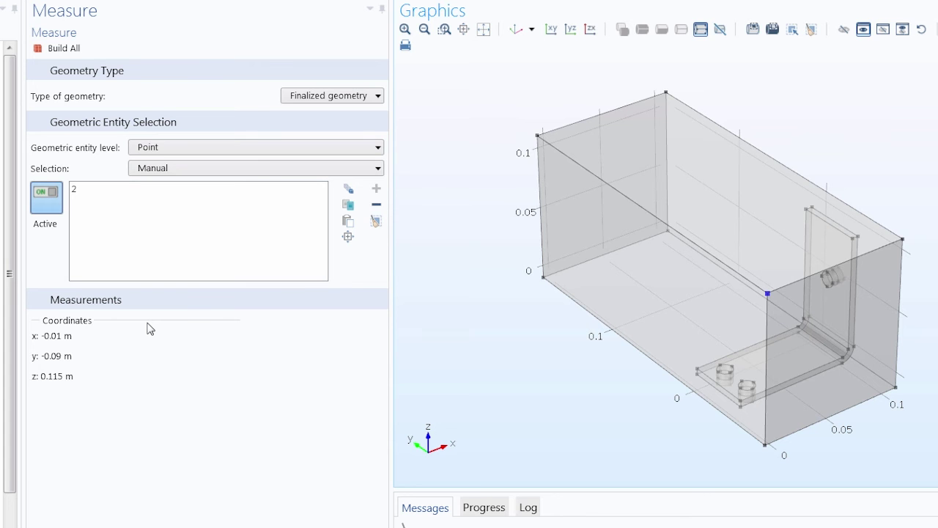
Step: Clear the point selection and measure the distance between facing rim points 20 and 23 on the tops of the two lower bolts
left_click(376, 221)
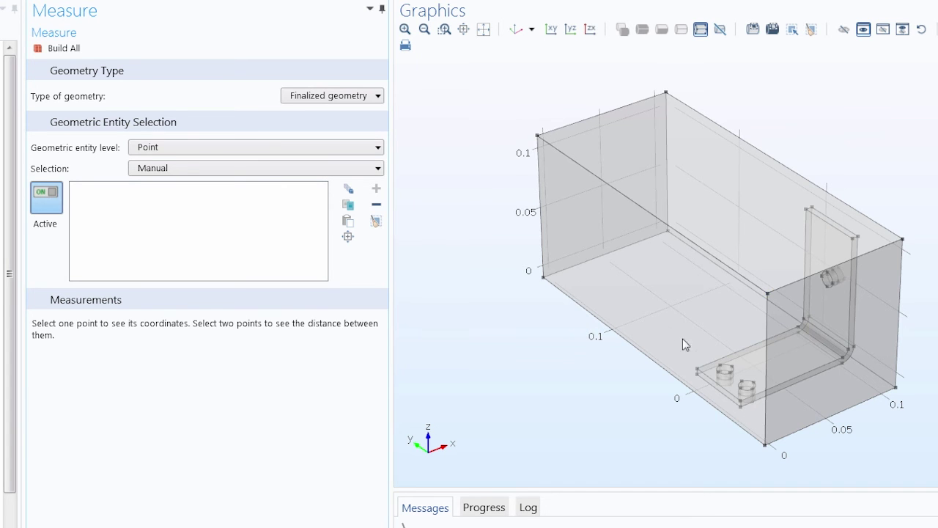
scroll(773, 392, "up", 10)
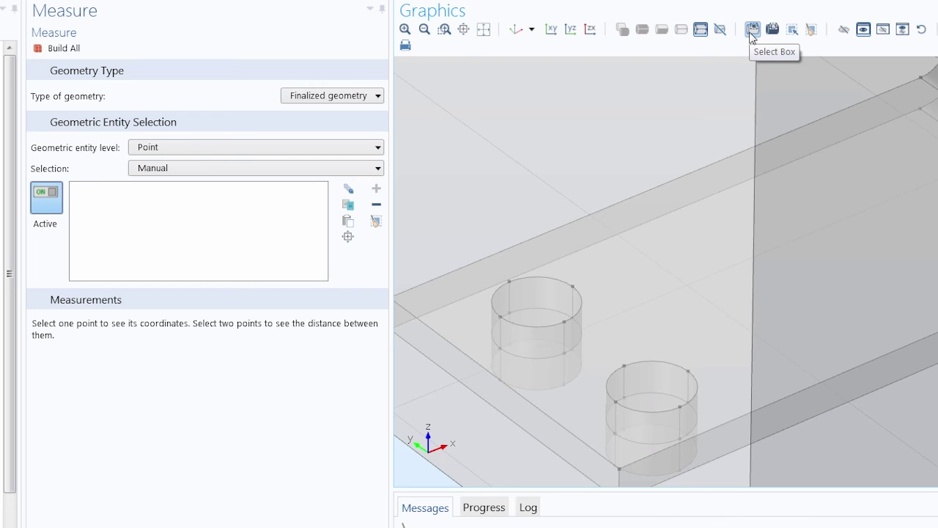
left_click_drag(640, 256, 618, 256)
left_click(621, 255)
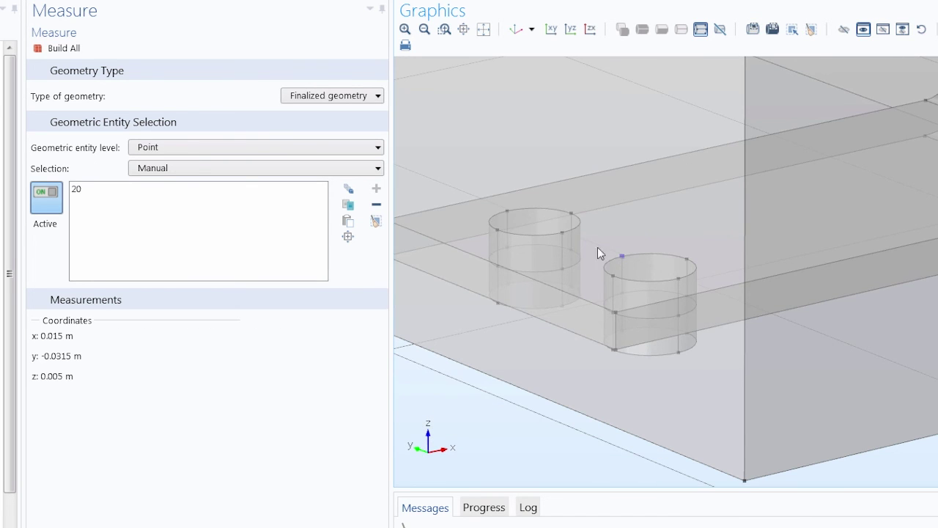
left_click(562, 233)
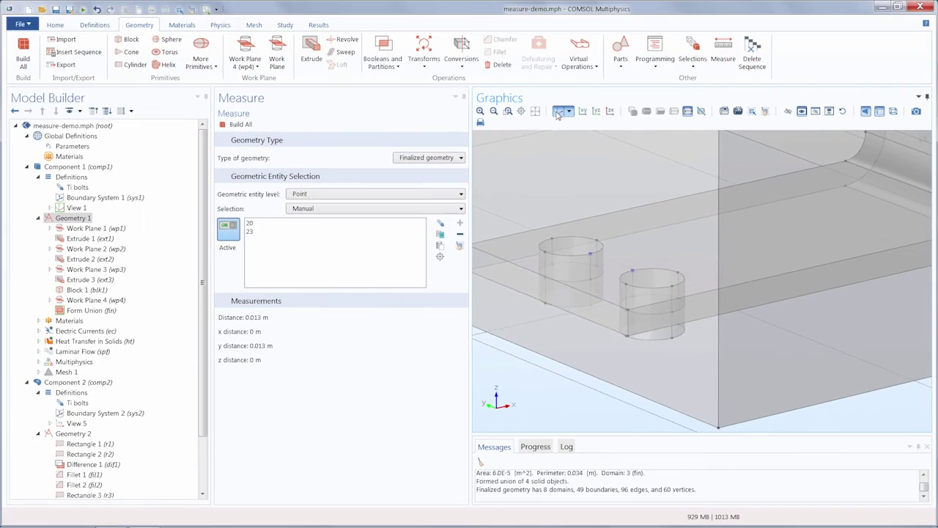
left_click(558, 110)
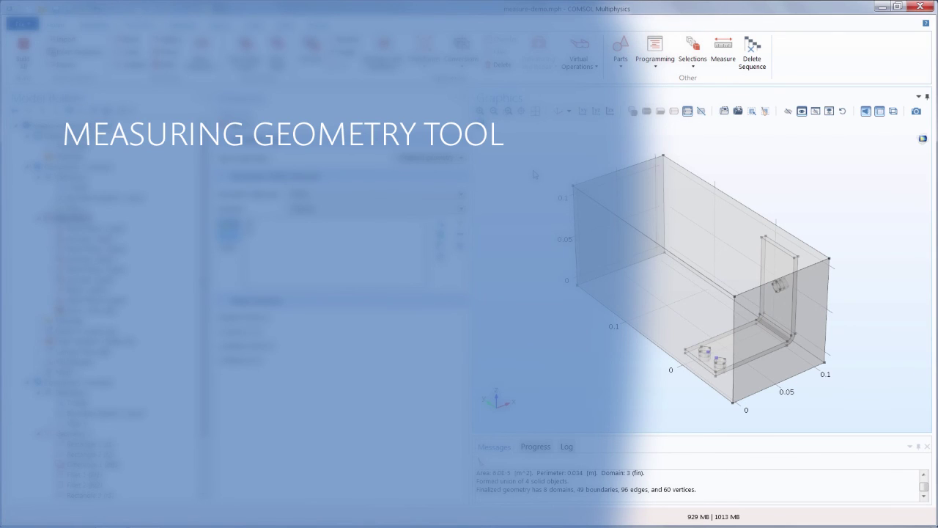